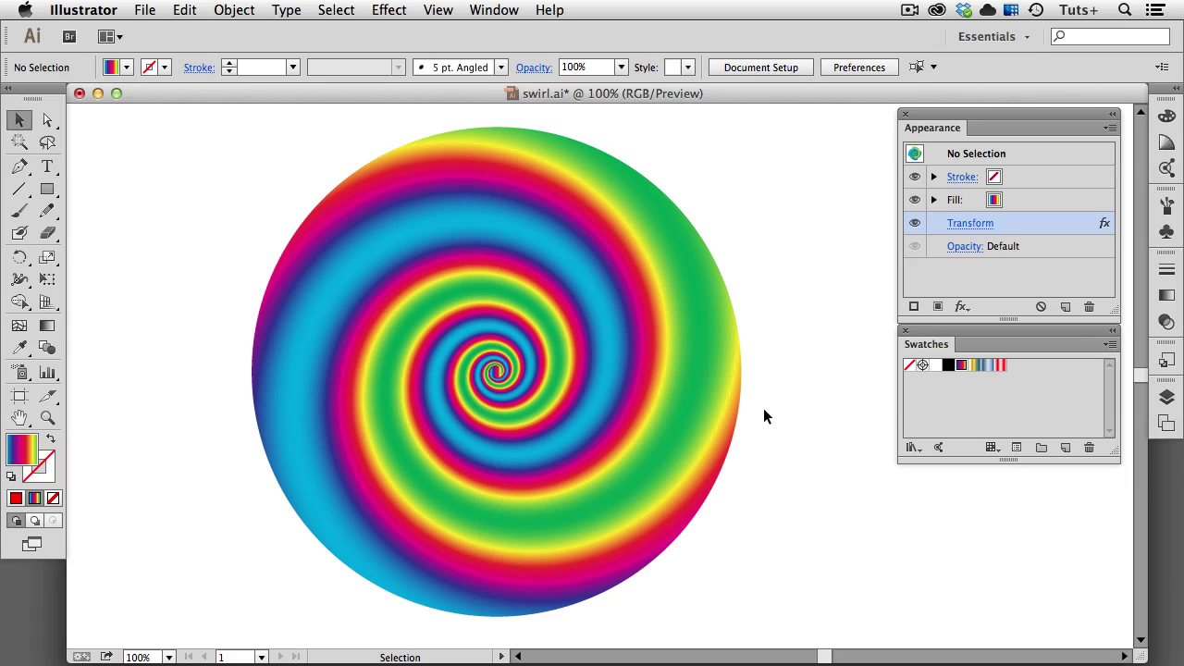
Step: Select the centre circle in Outline view and delete its Transform effect in Appearance
{"action": "key", "text": "super"}
{"action": "key", "text": "super+y"}
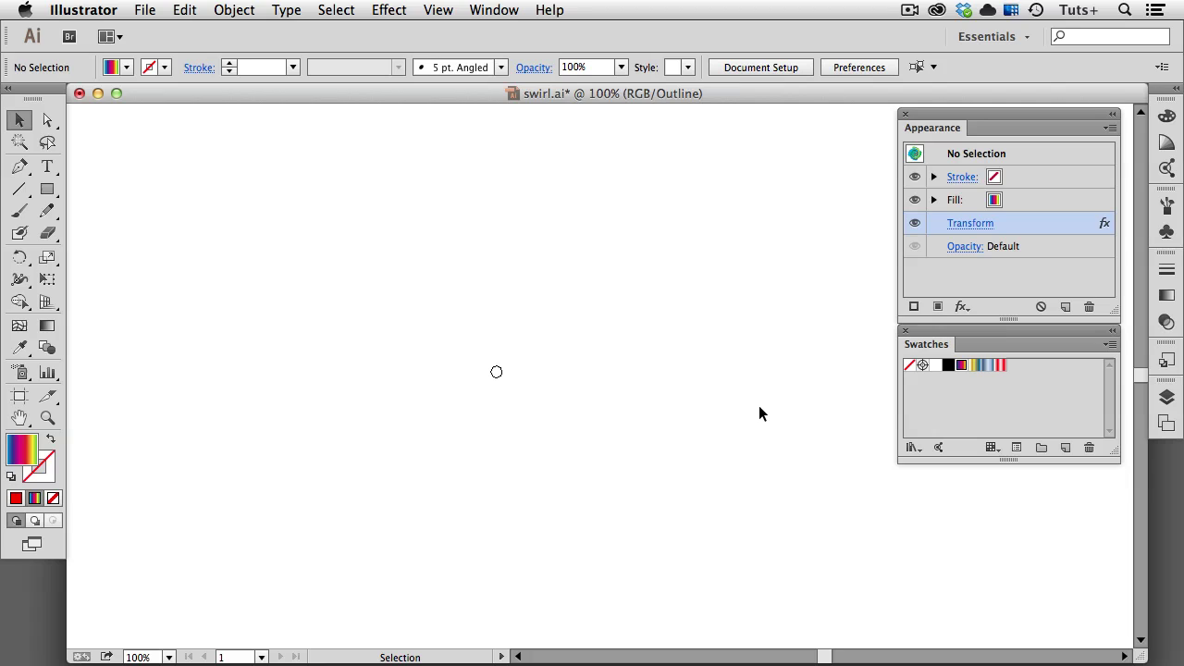
{"action": "left_click_drag", "start_coordinate": [555, 358], "coordinate": [477, 387]}
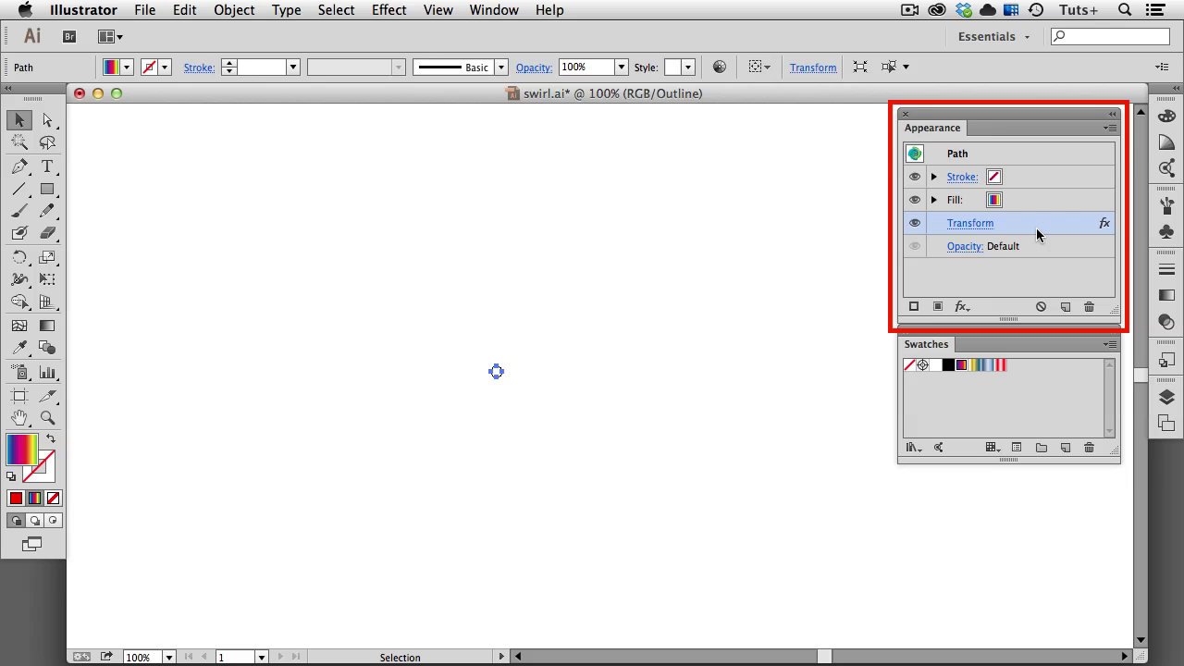
{"action": "key", "text": "super+y"}
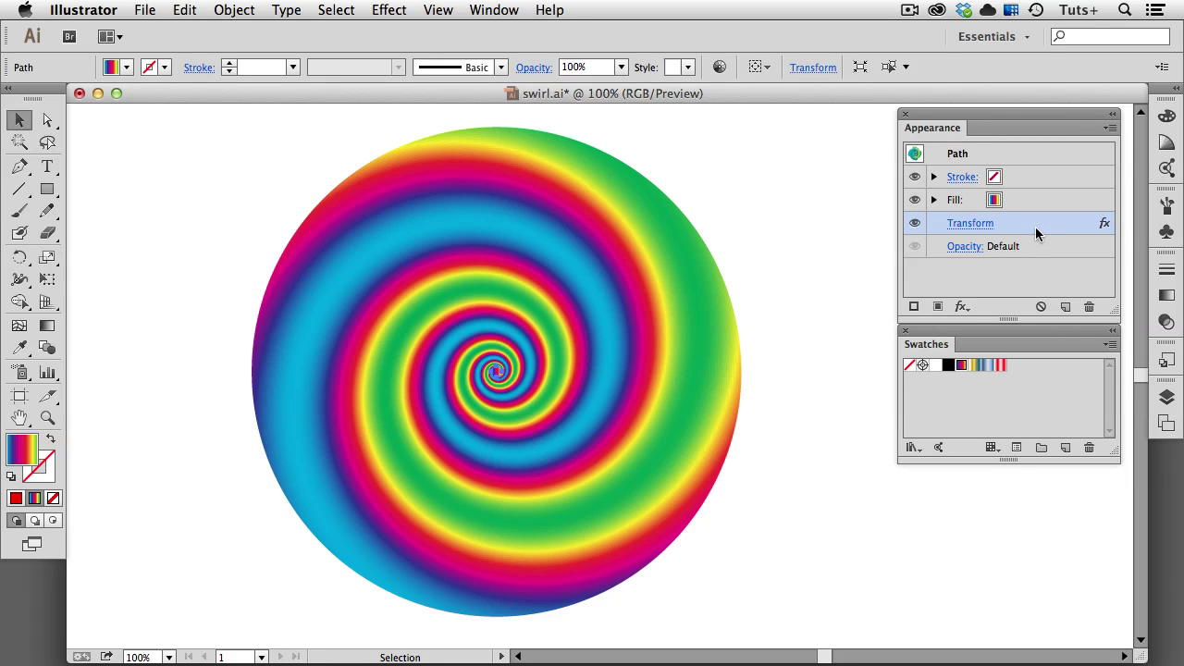
{"action": "left_click_drag", "start_coordinate": [1036, 227], "coordinate": [1090, 307]}
{"action": "left_click", "coordinate": [762, 378]}
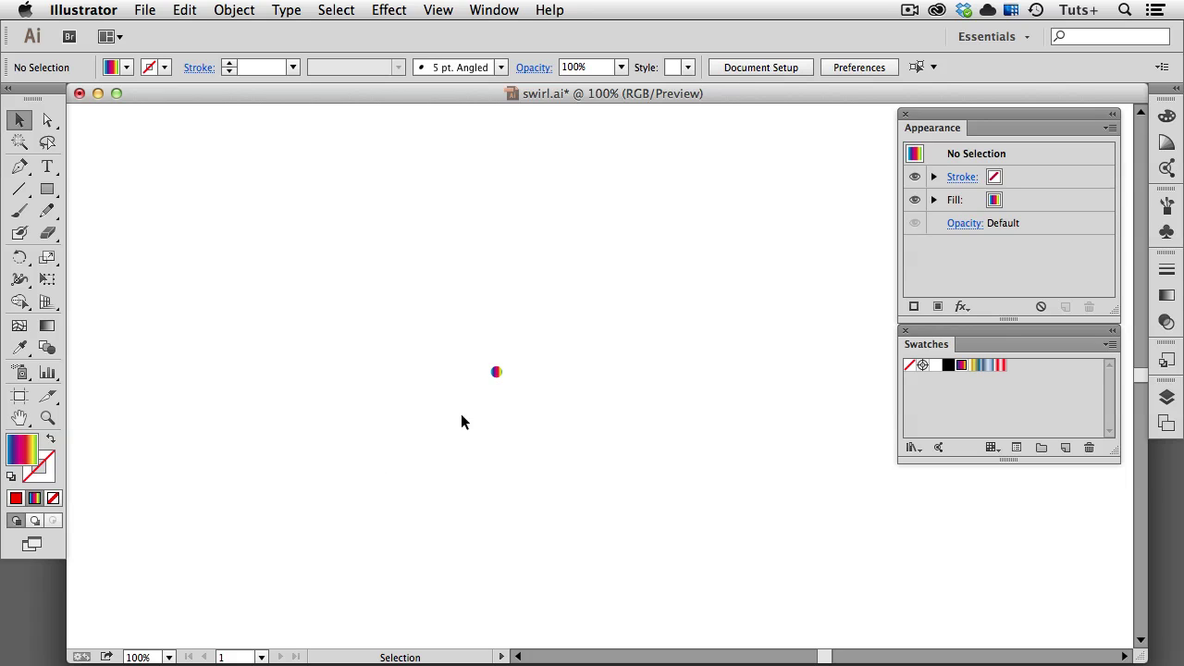
Step: Apply Effect > Distort & Transform > Transform to the dot with Preview enabled
{"action": "left_click", "coordinate": [497, 375]}
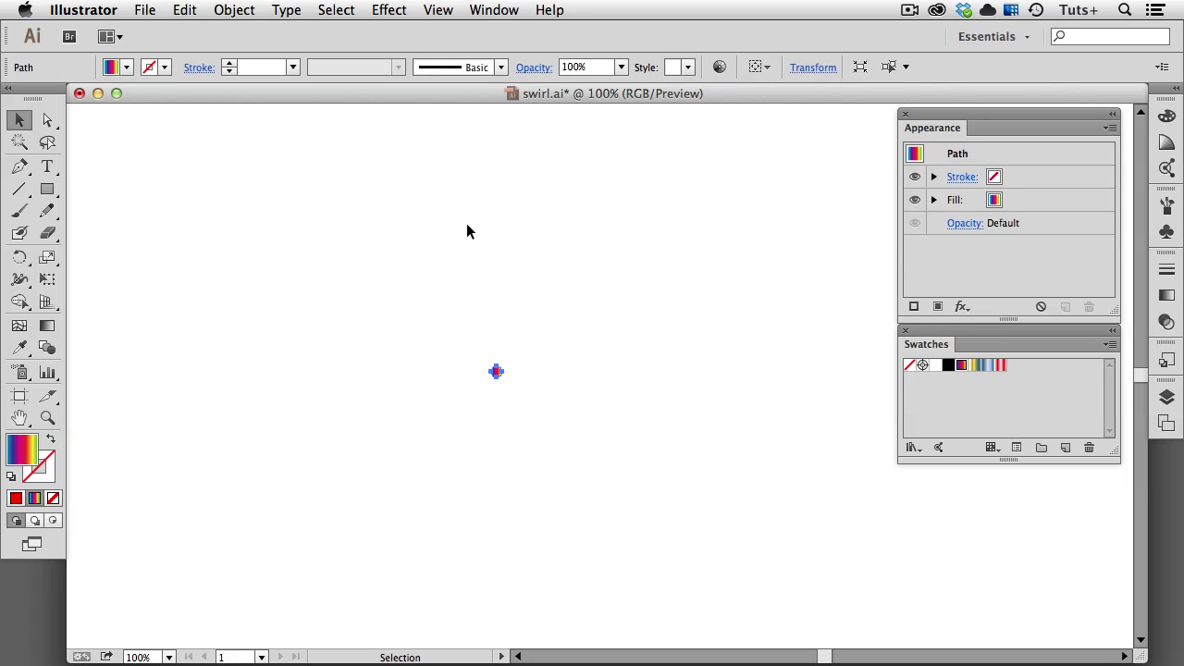
{"action": "left_click", "coordinate": [389, 10]}
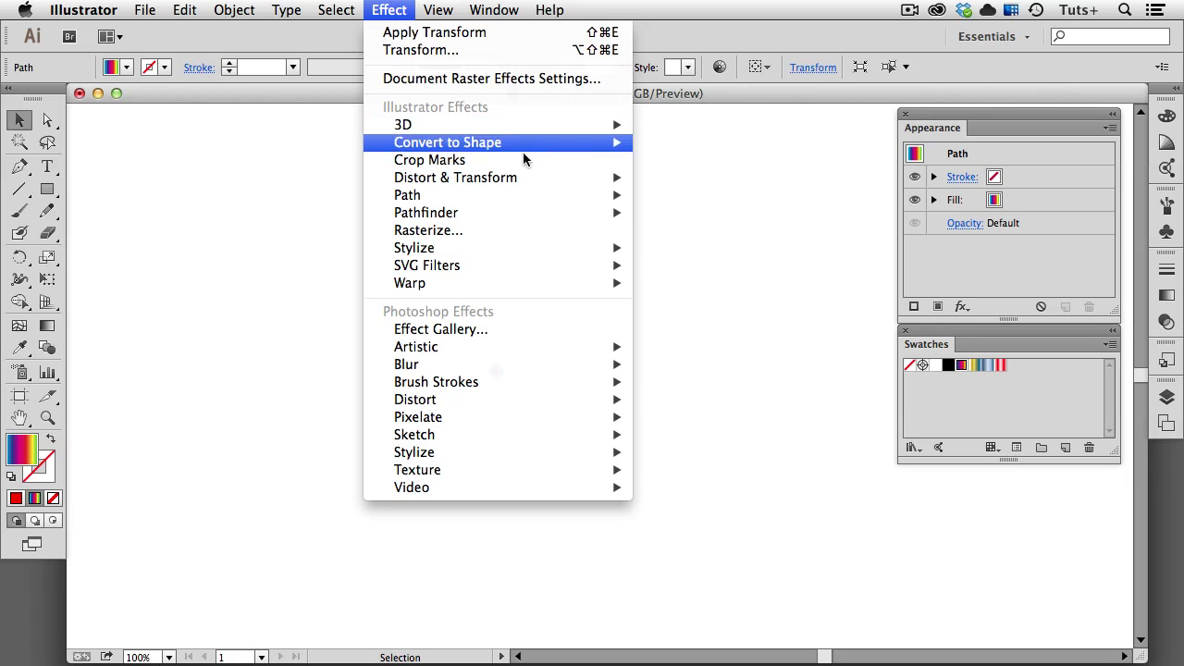
{"action": "mouse_move", "coordinate": [534, 182]}
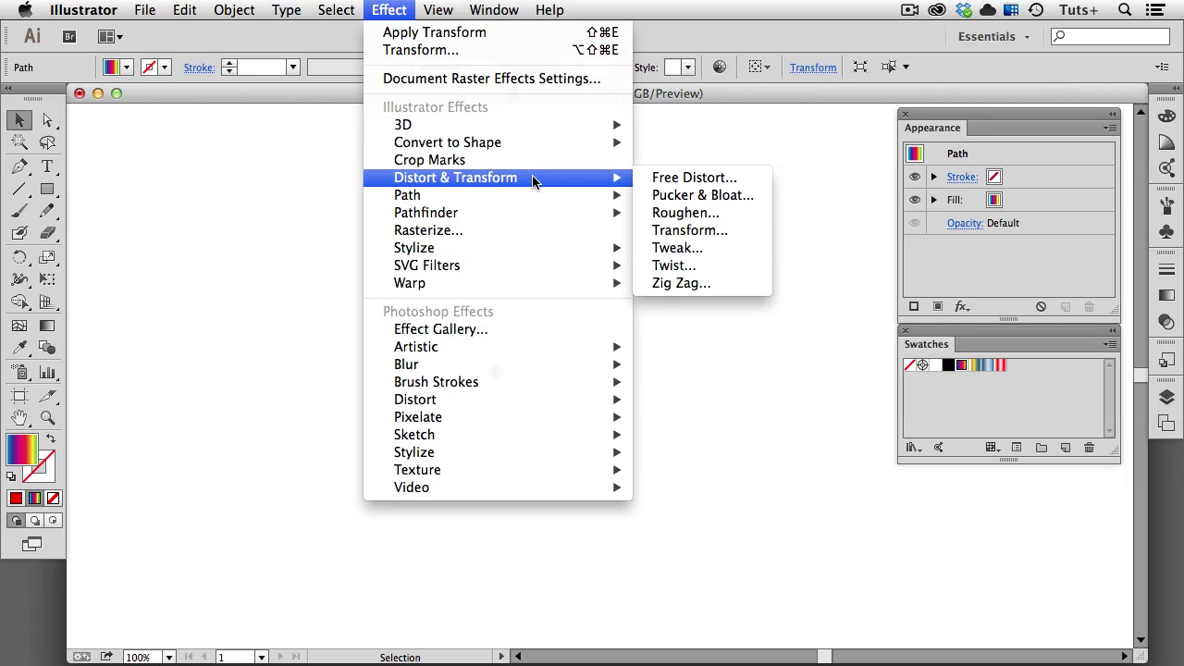
{"action": "left_click", "coordinate": [726, 231]}
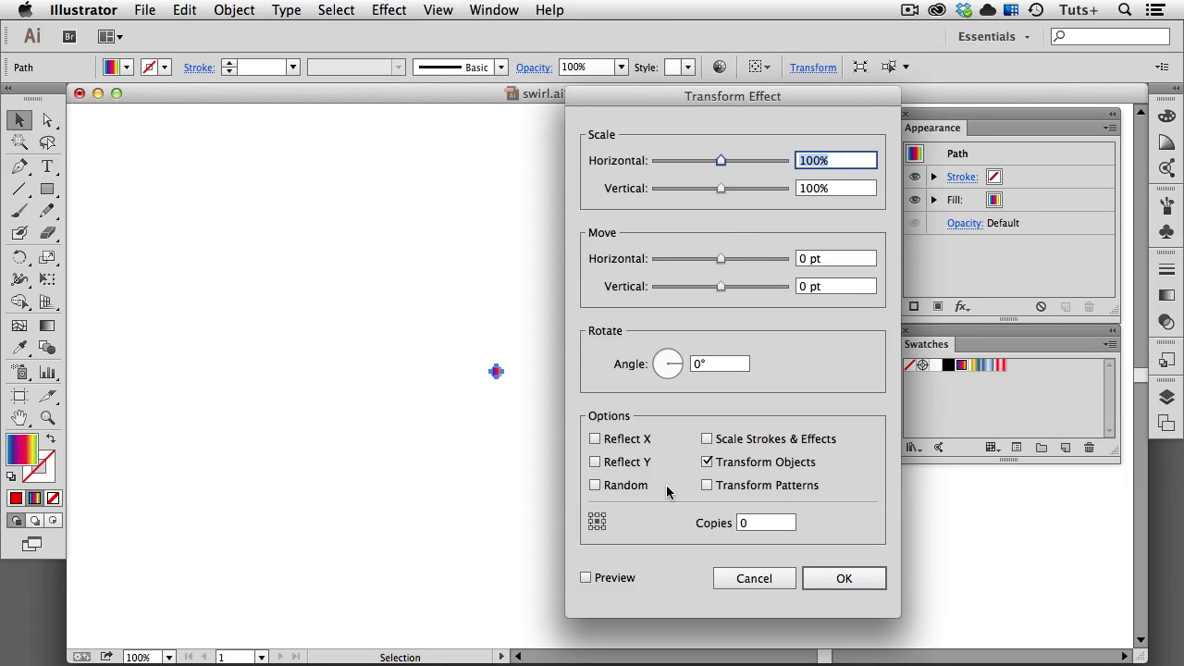
{"action": "left_click", "coordinate": [588, 578]}
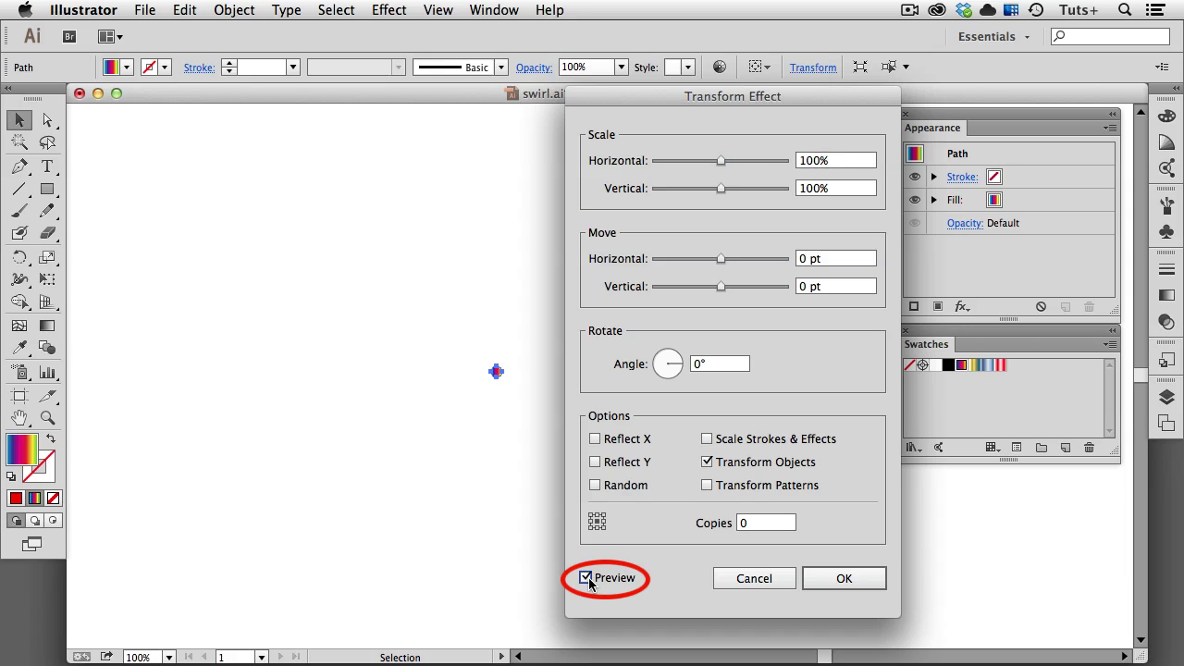
{"action": "left_click_drag", "start_coordinate": [663, 97], "coordinate": [800, 99]}
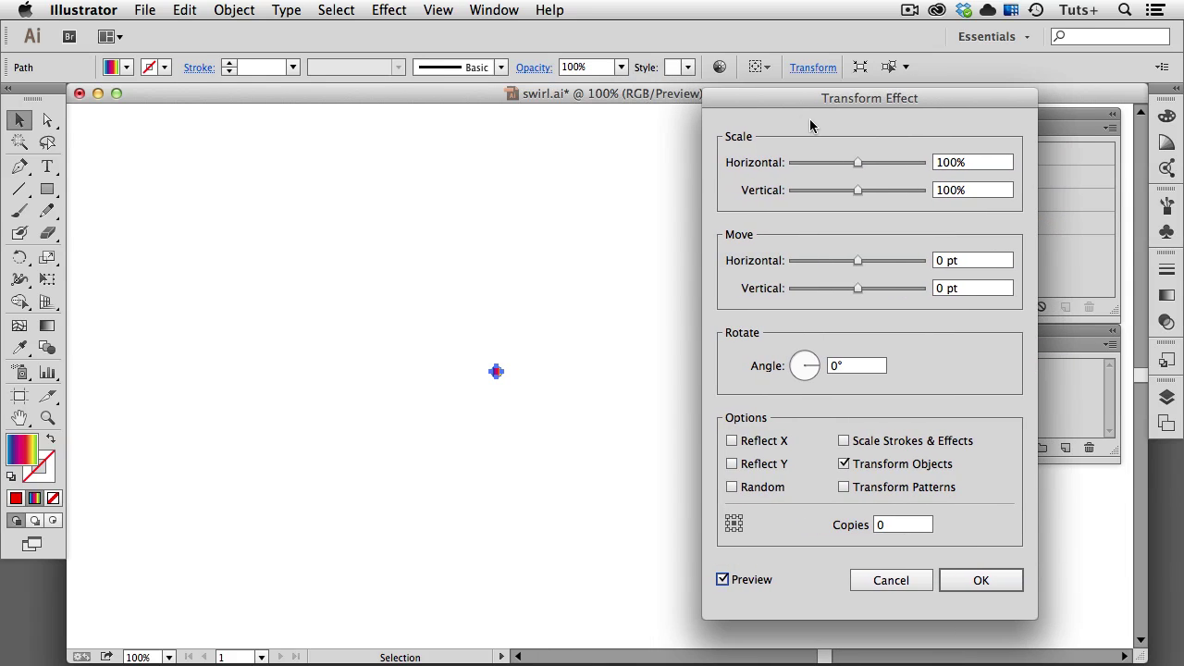
Step: Set the Transform angle to 3° and horizontal and vertical scale to 101%
{"action": "left_click", "coordinate": [764, 369]}
{"action": "type", "text": "3"}
{"action": "left_click", "coordinate": [767, 165]}
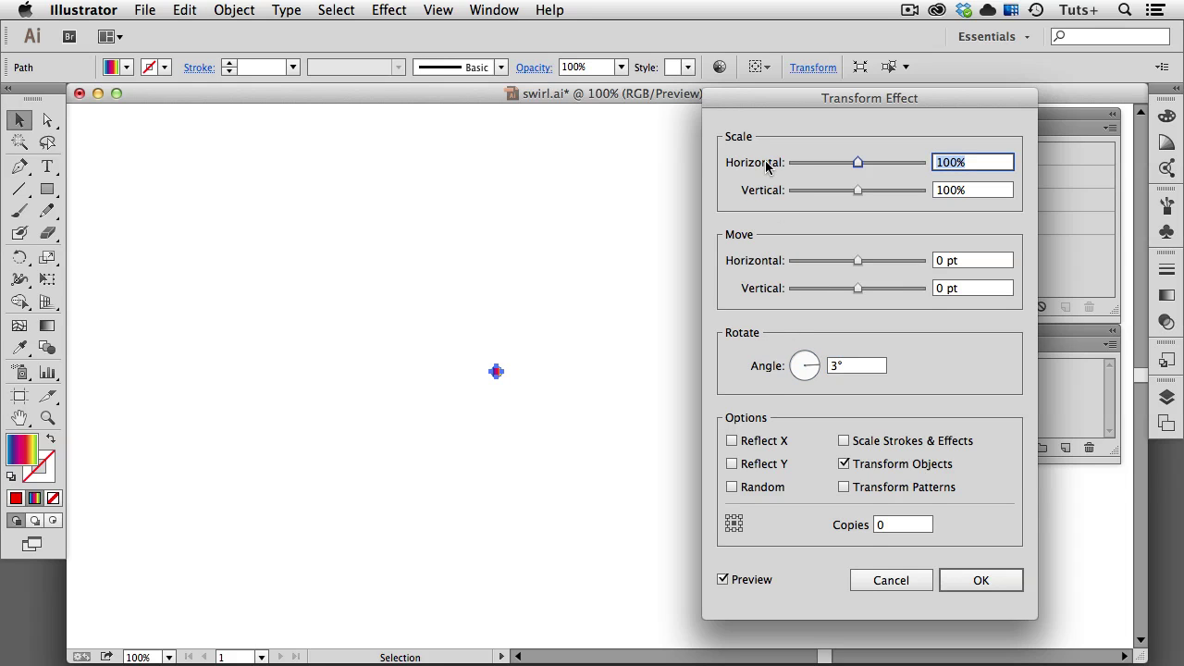
{"action": "type", "text": "101"}
{"action": "key", "text": "Tab"}
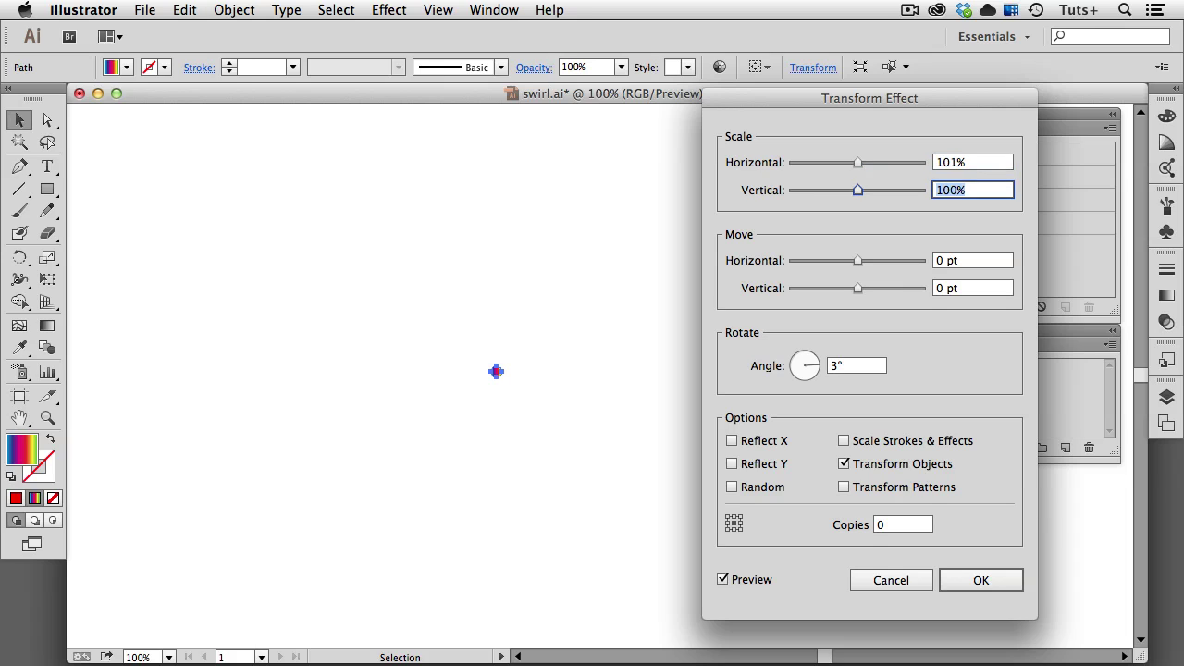
{"action": "type", "text": "101"}
{"action": "key", "text": "Tab"}
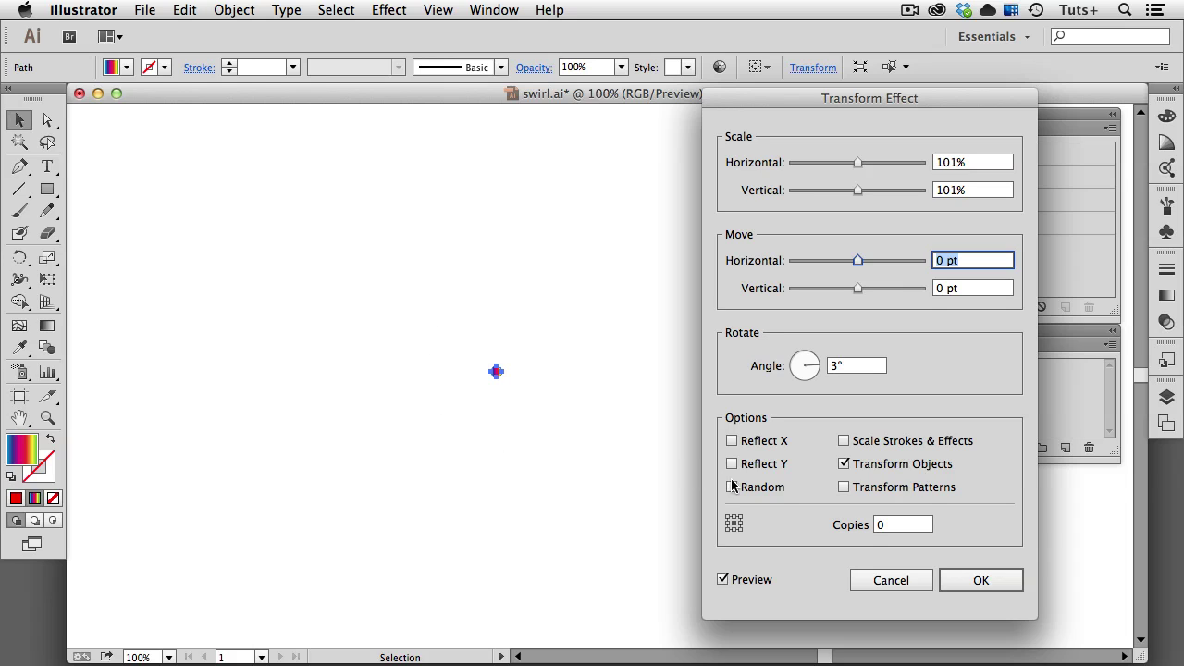
Step: Enter 350 Transform copies, then step them up toward 380 while previewing
{"action": "left_click", "coordinate": [849, 525]}
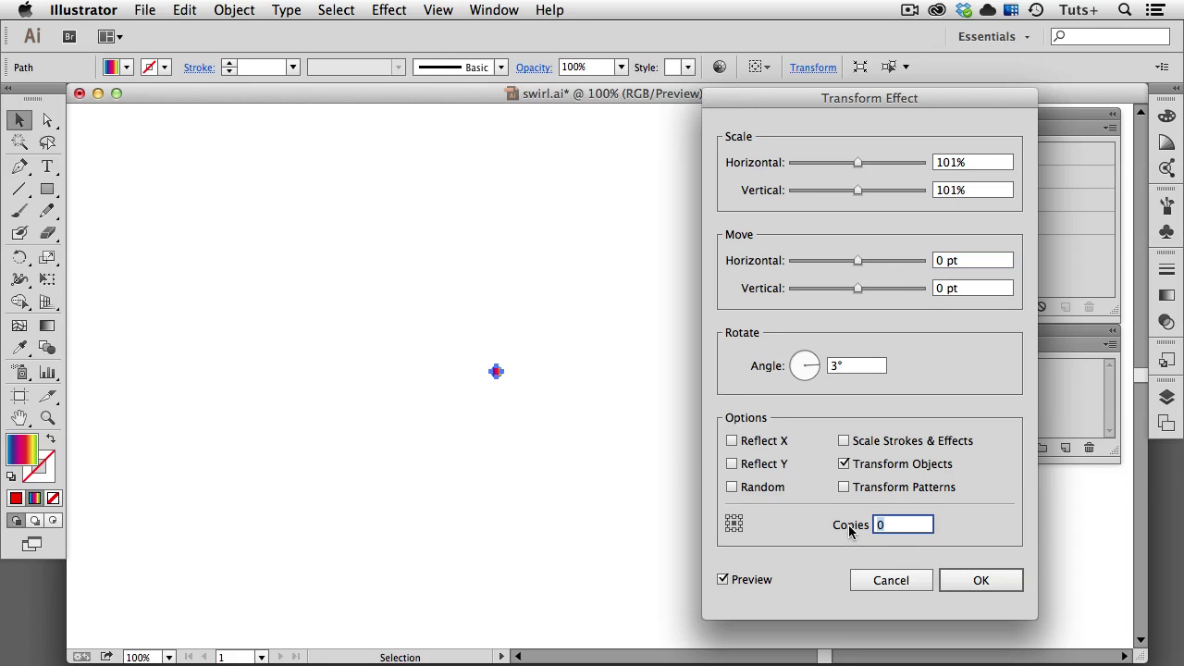
{"action": "type", "text": "350"}
{"action": "key", "text": "Tab"}
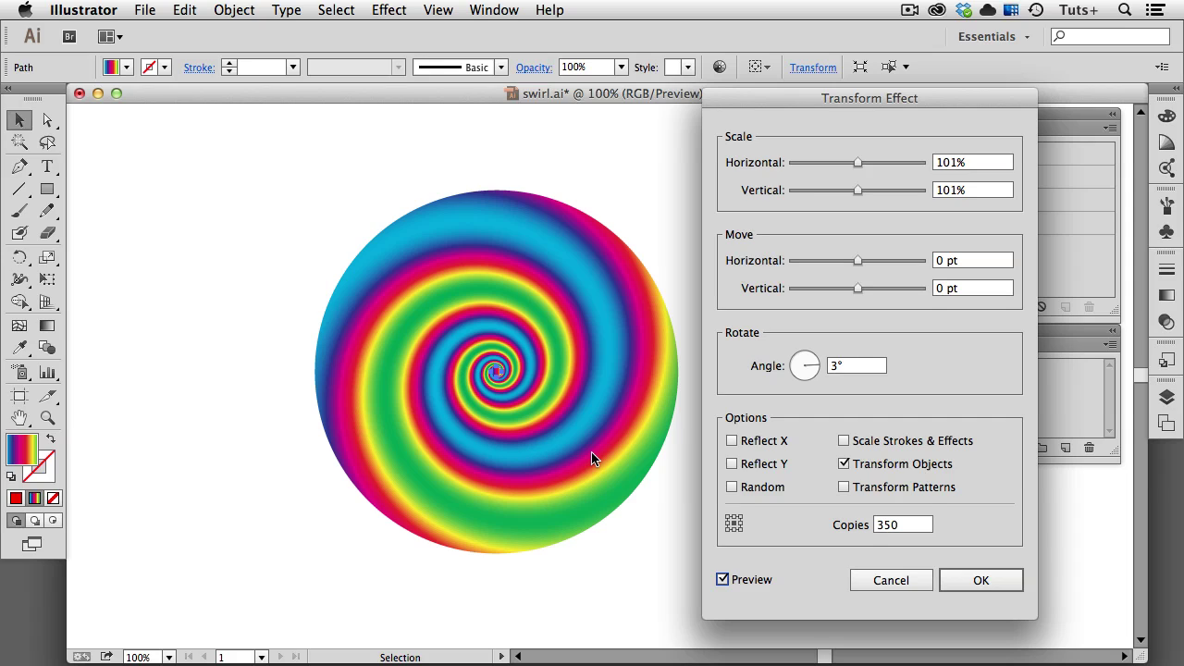
{"action": "left_click", "coordinate": [844, 527]}
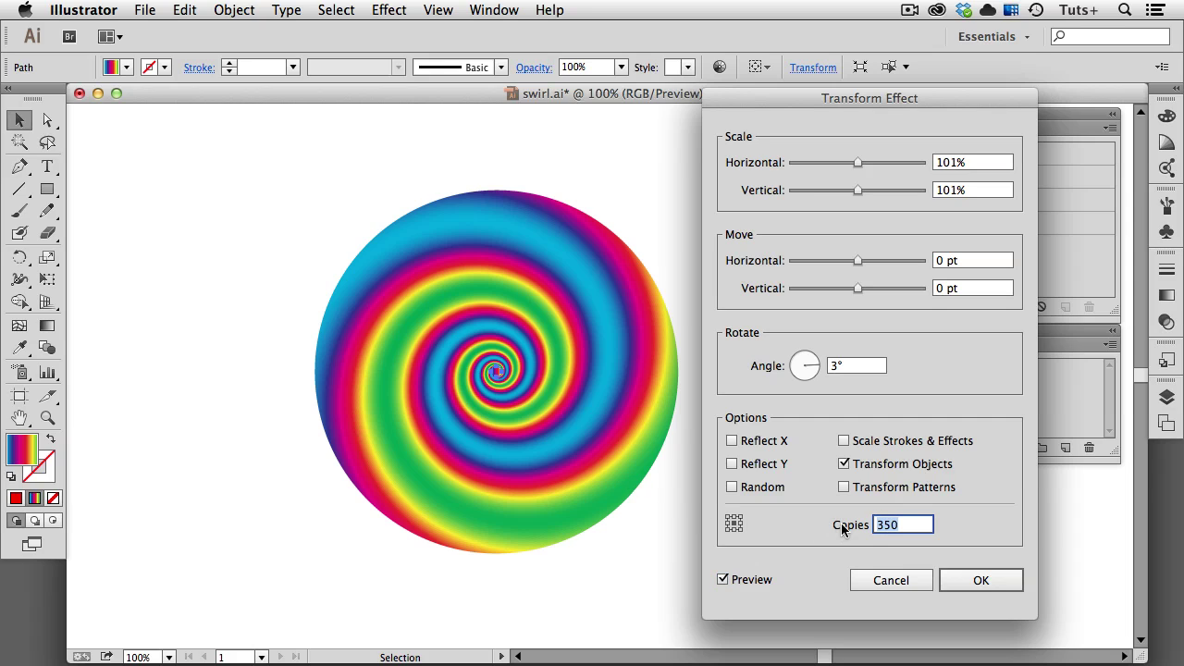
{"action": "key", "text": "shift+Up"}
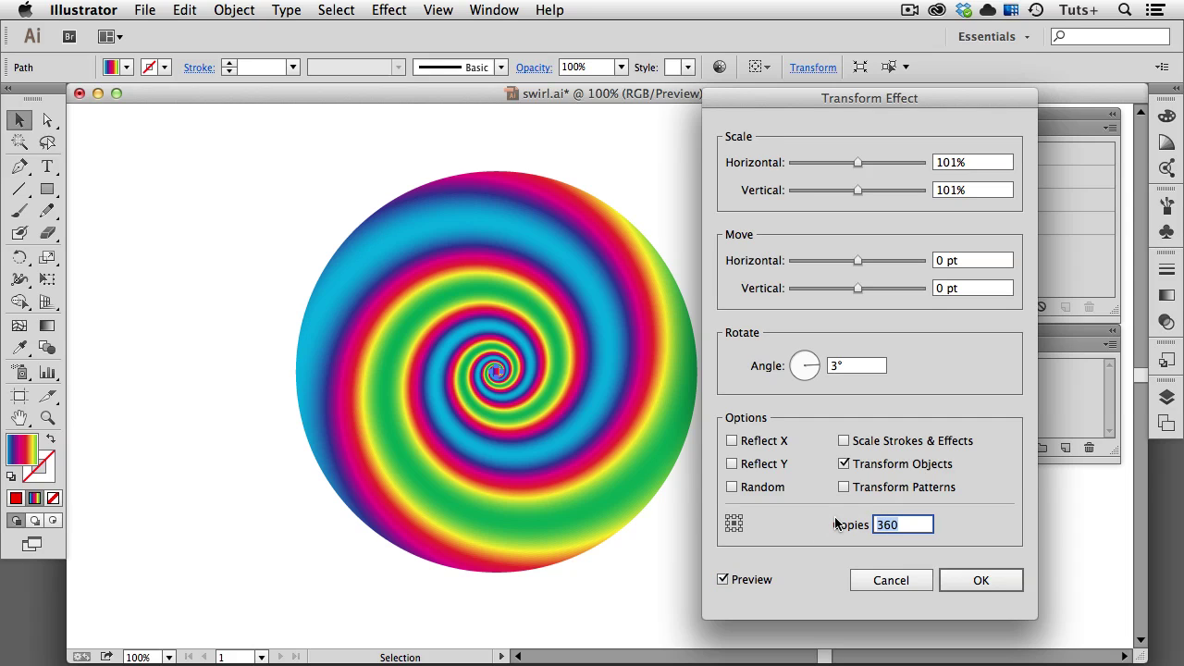
{"action": "key", "text": "shift+Up"}
{"action": "key", "text": "shift+Up"}
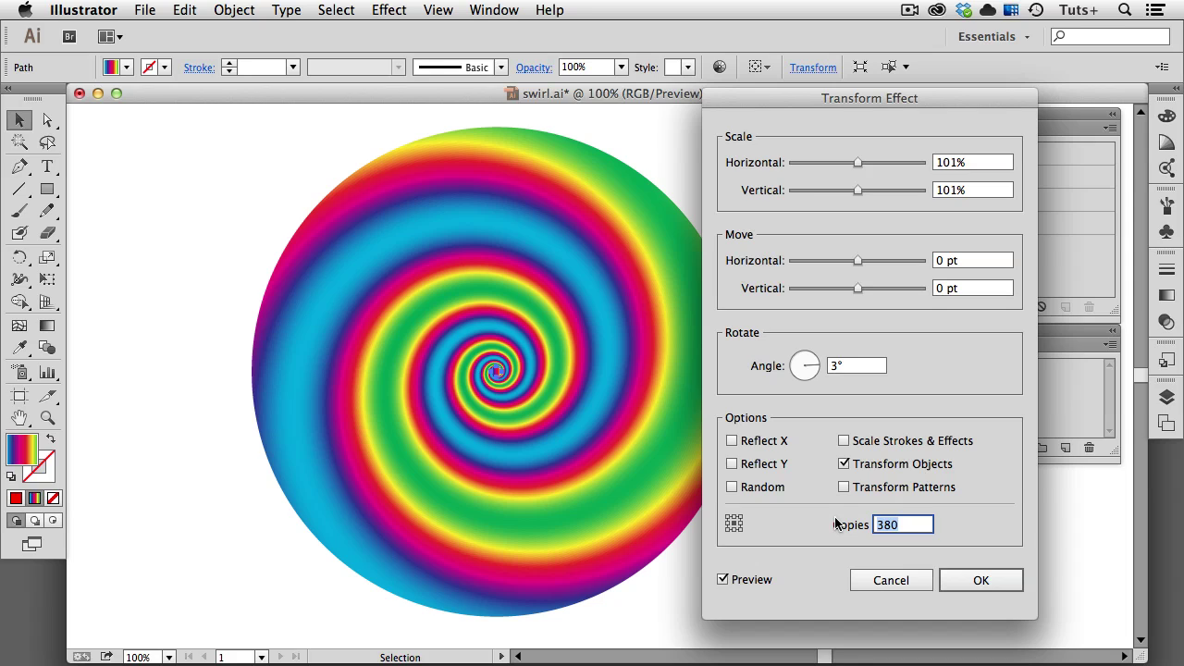
Step: Commit the Transform effect, check the spiral in Outline and Preview, then reselect it
{"action": "left_click", "coordinate": [962, 579]}
{"action": "left_click", "coordinate": [854, 524]}
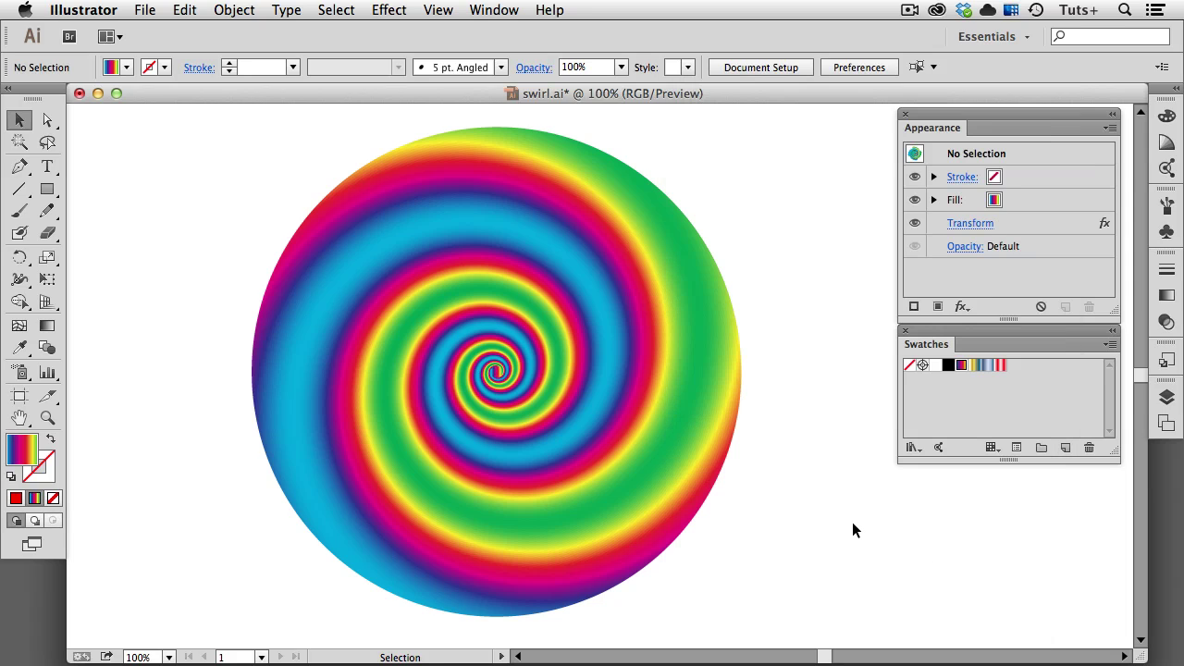
{"action": "key", "text": "super+y"}
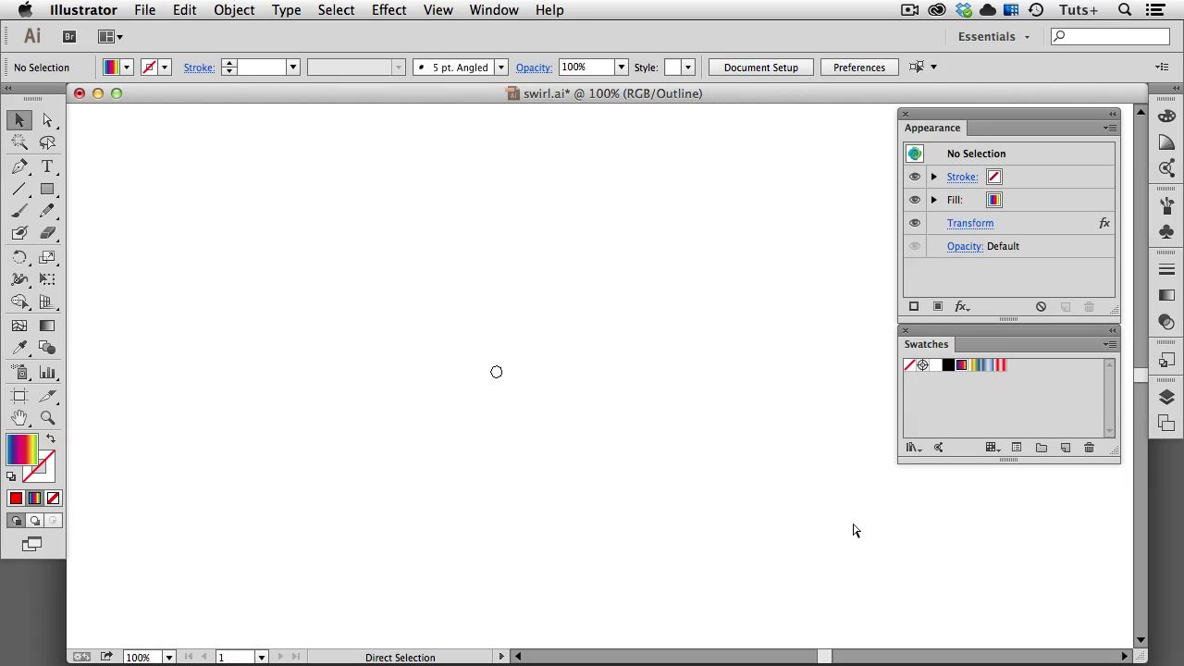
{"action": "key", "text": "super+y"}
{"action": "key", "text": "super+a"}
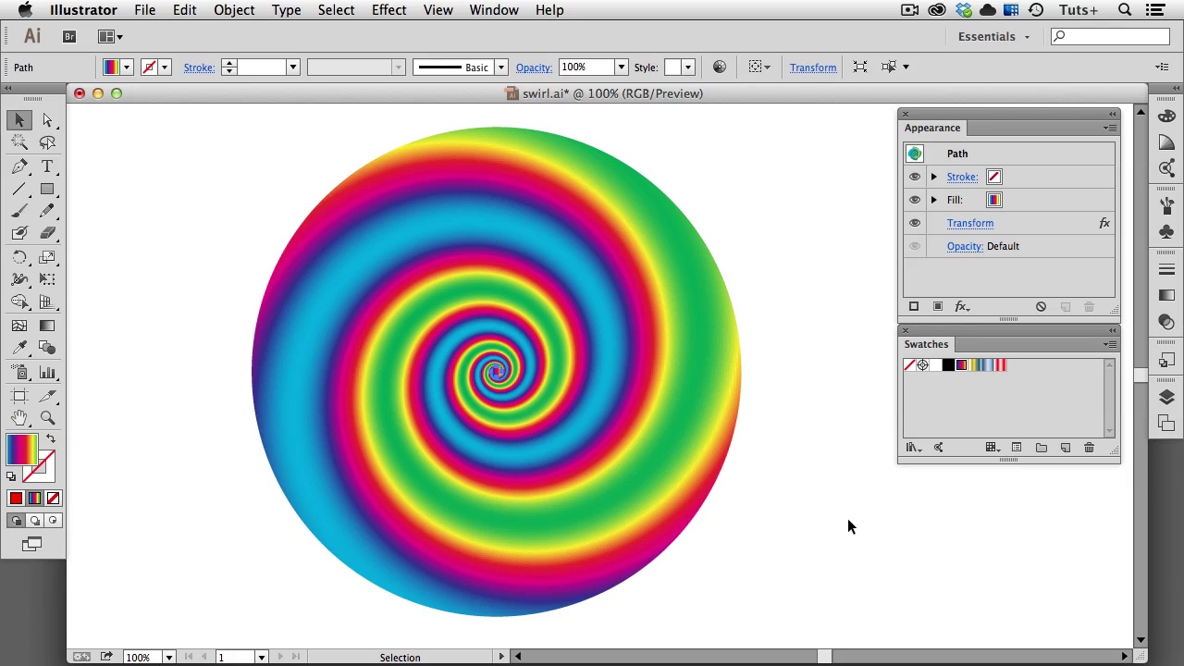
Step: Try the yellow-blue, blue and red-white gradient swatches on the spiral
{"action": "left_click", "coordinate": [974, 365]}
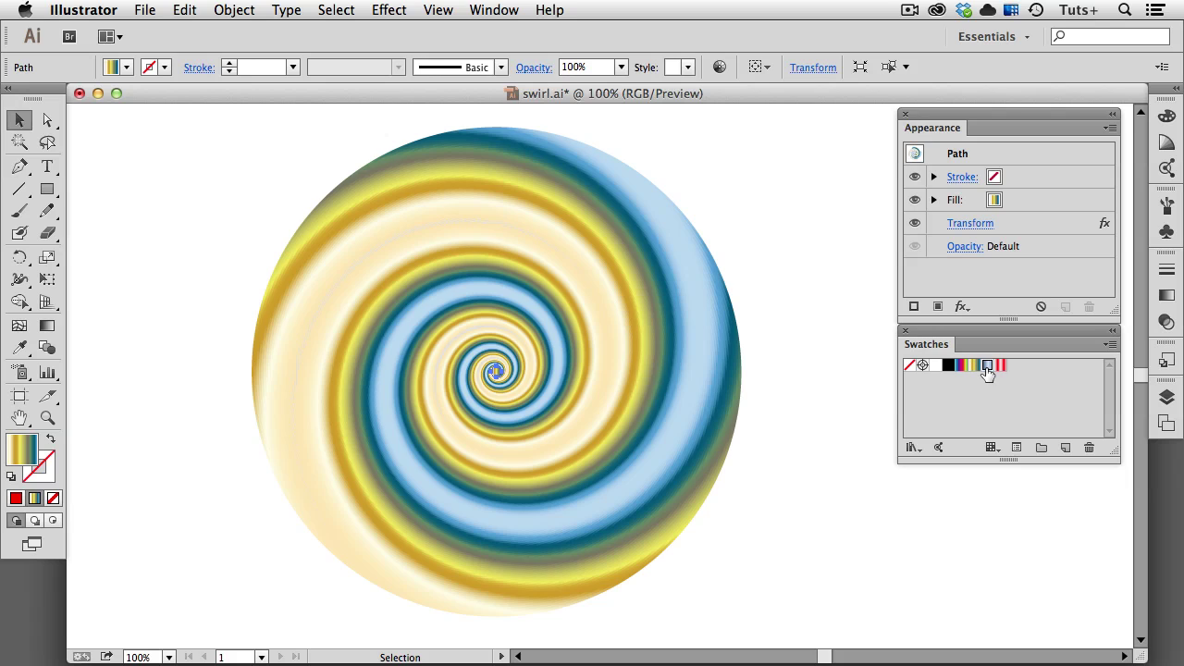
{"action": "left_click", "coordinate": [987, 366]}
{"action": "left_click", "coordinate": [1002, 366]}
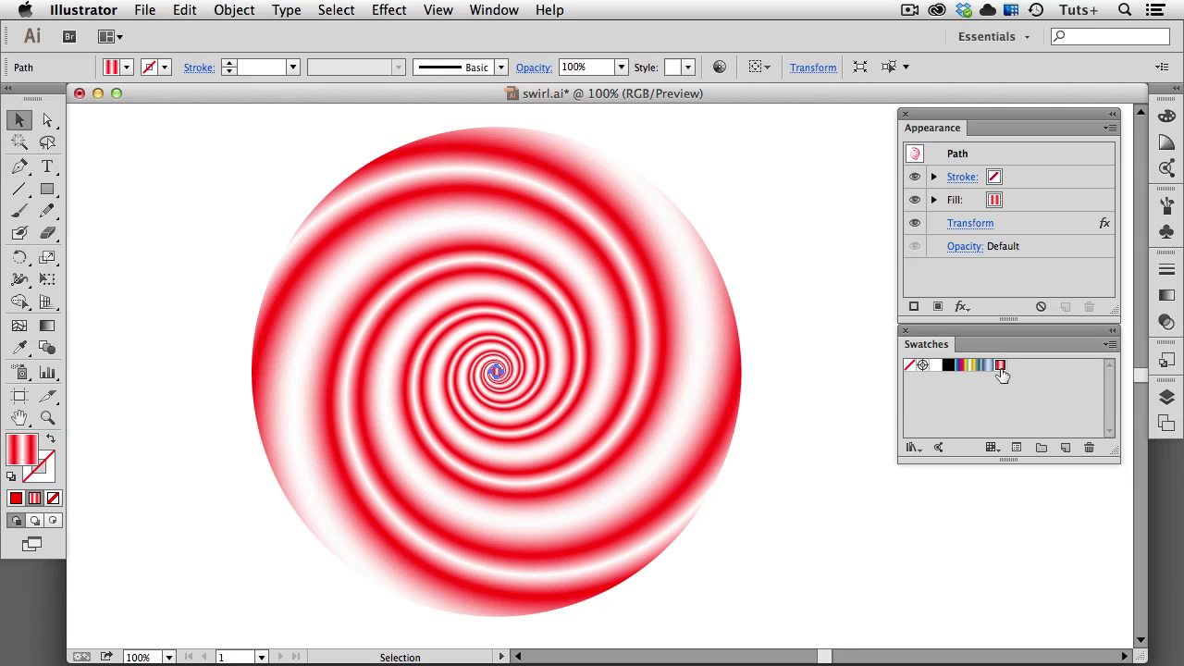
Step: Fill the spiral with the yellow-red gradient from the Color Combinations library
{"action": "left_click", "coordinate": [913, 448]}
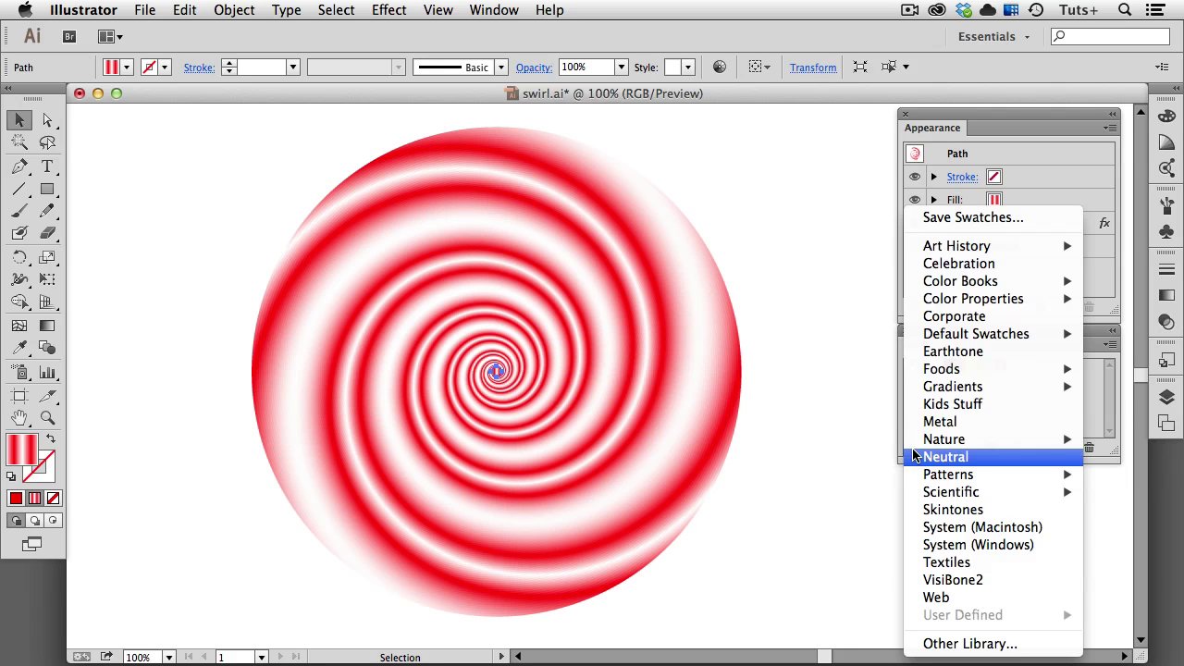
{"action": "mouse_move", "coordinate": [926, 390]}
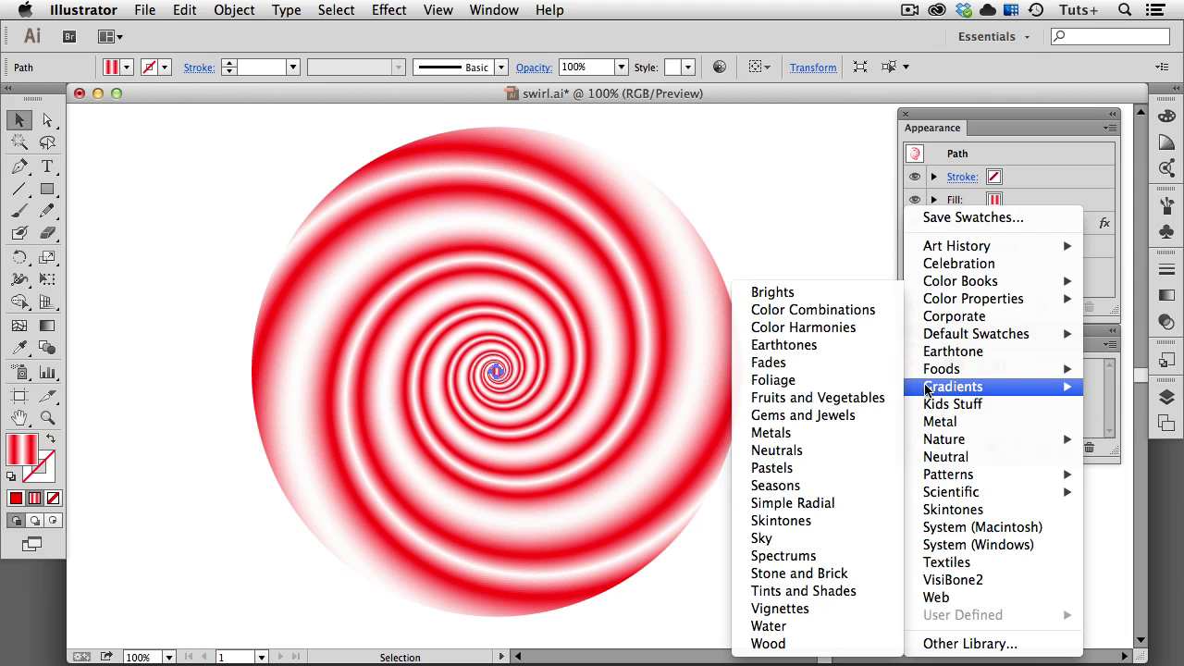
{"action": "left_click", "coordinate": [844, 311]}
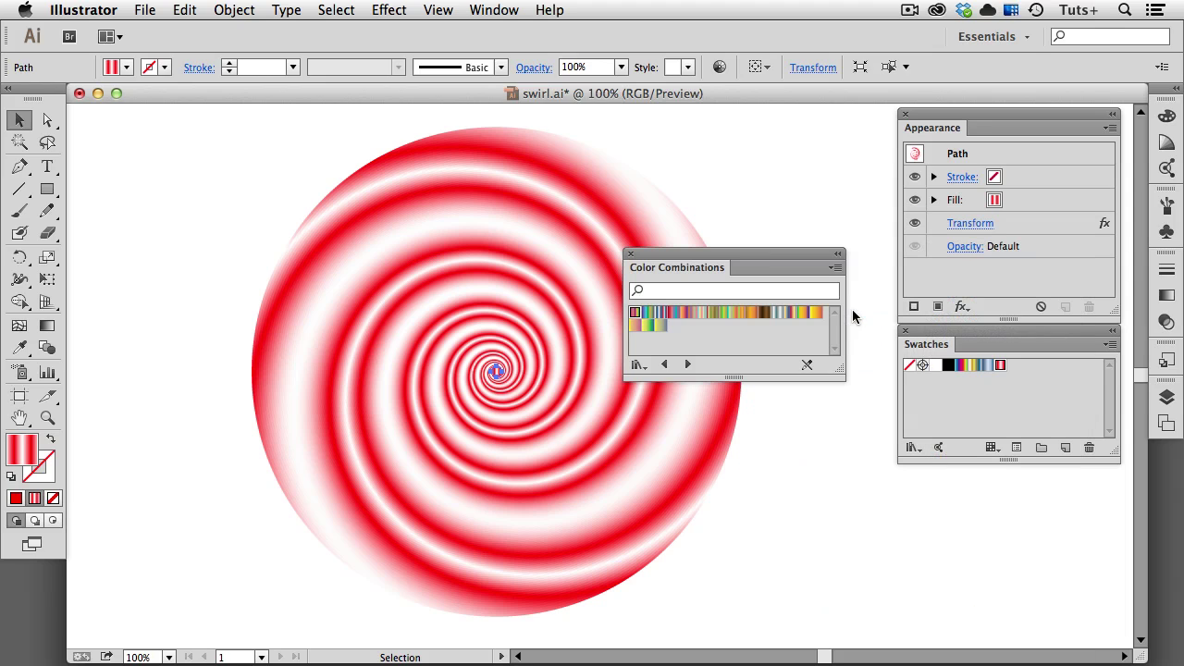
{"action": "left_click", "coordinate": [788, 314]}
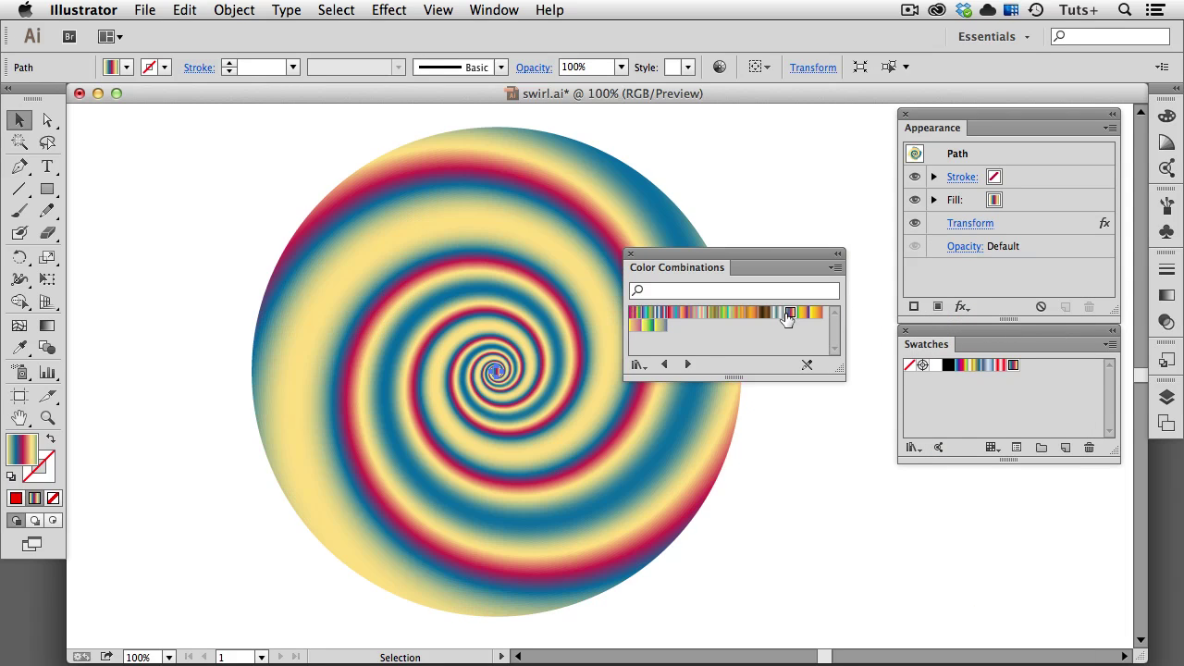
{"action": "left_click", "coordinate": [815, 314]}
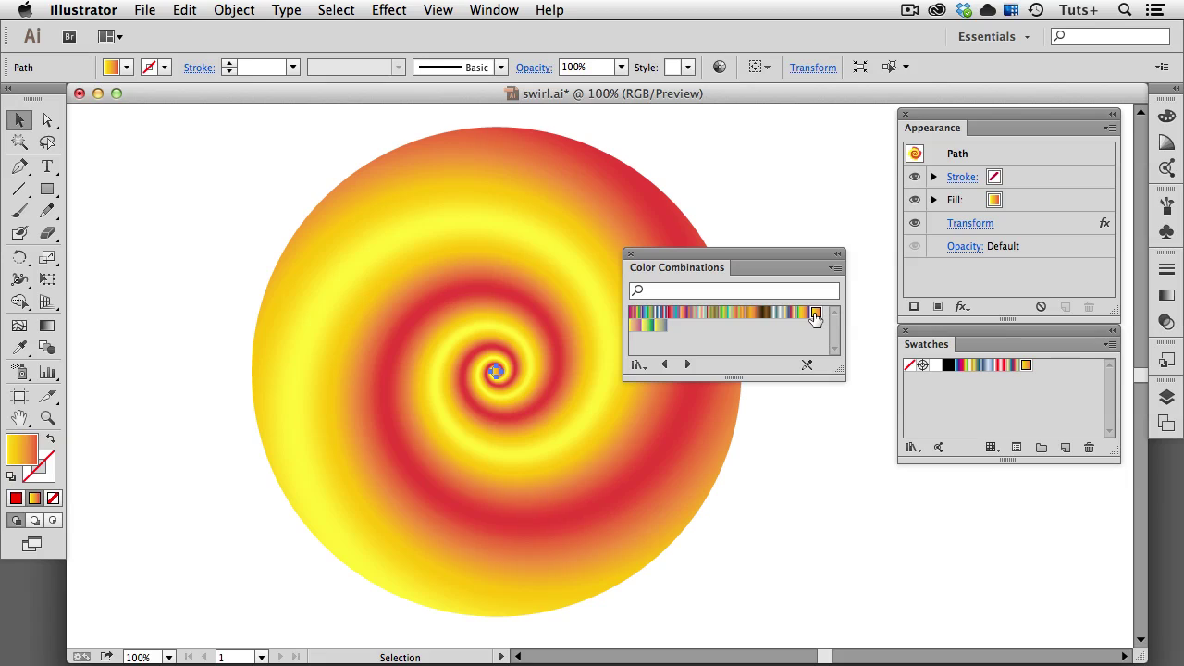
{"action": "left_click", "coordinate": [630, 254]}
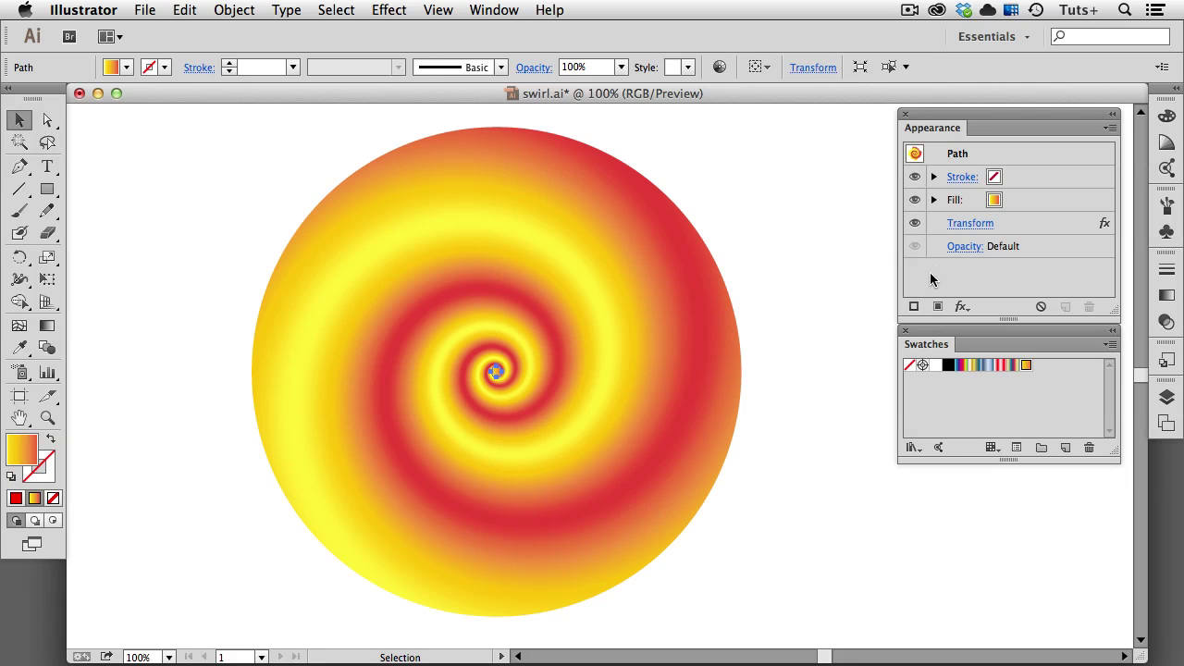
Step: Give the Transform effect an off-centre reference point so the spiral forms a nautilus shell
{"action": "left_click", "coordinate": [969, 232]}
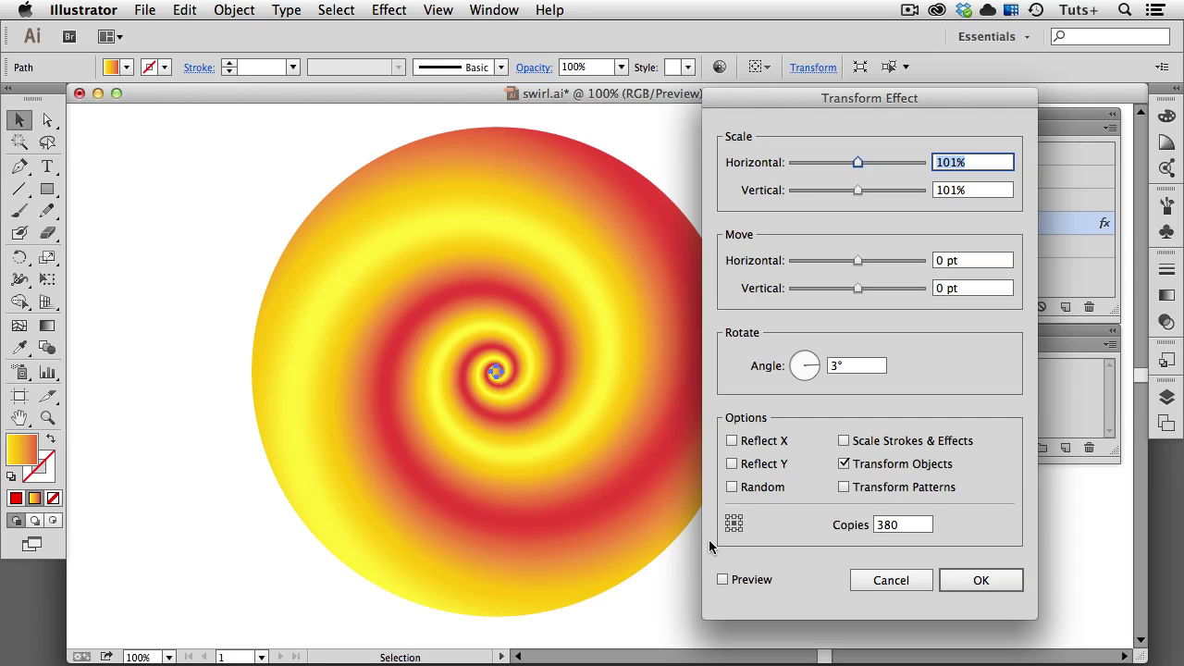
{"action": "left_click", "coordinate": [722, 580]}
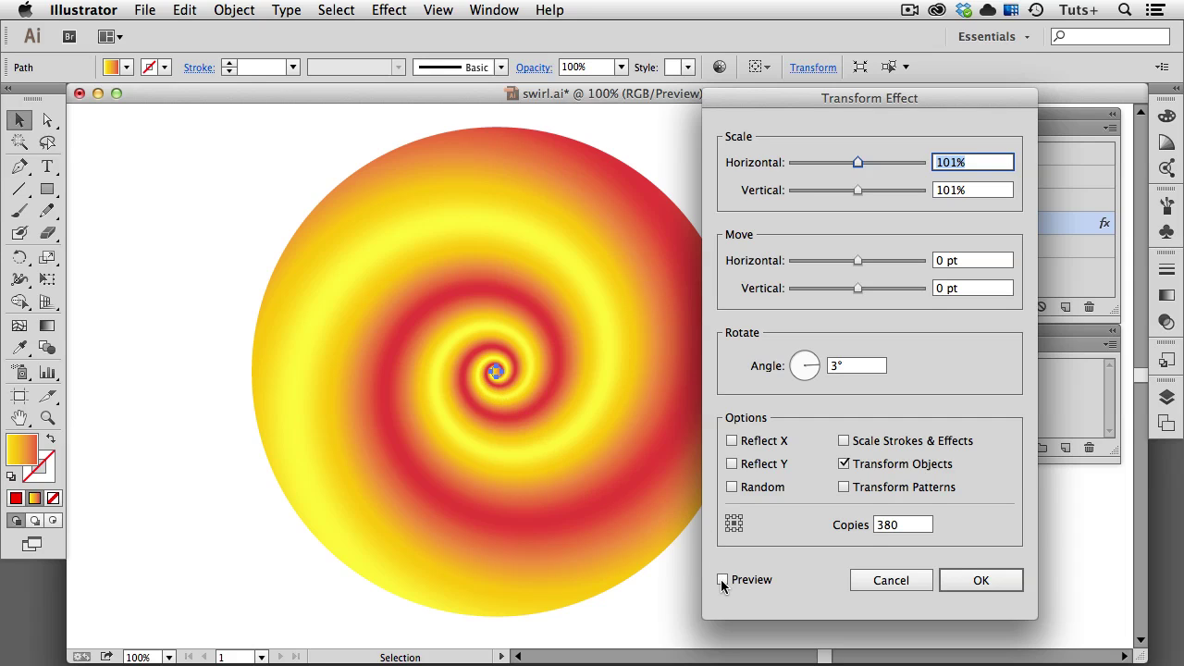
{"action": "left_click", "coordinate": [728, 523]}
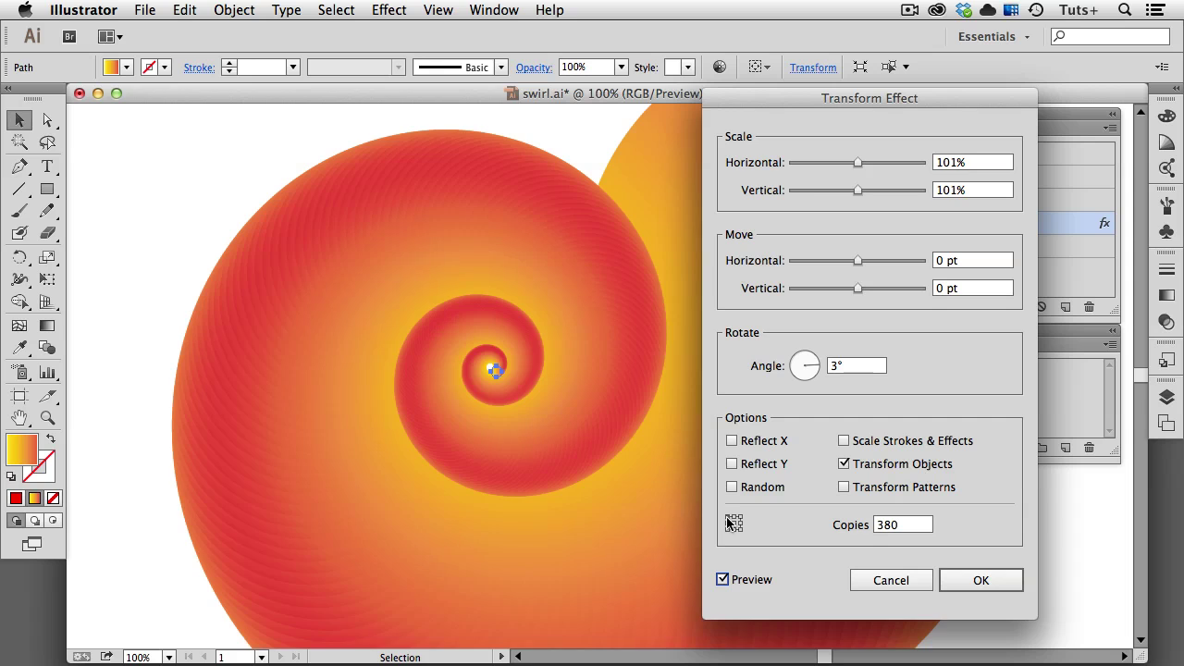
{"action": "left_click", "coordinate": [979, 580]}
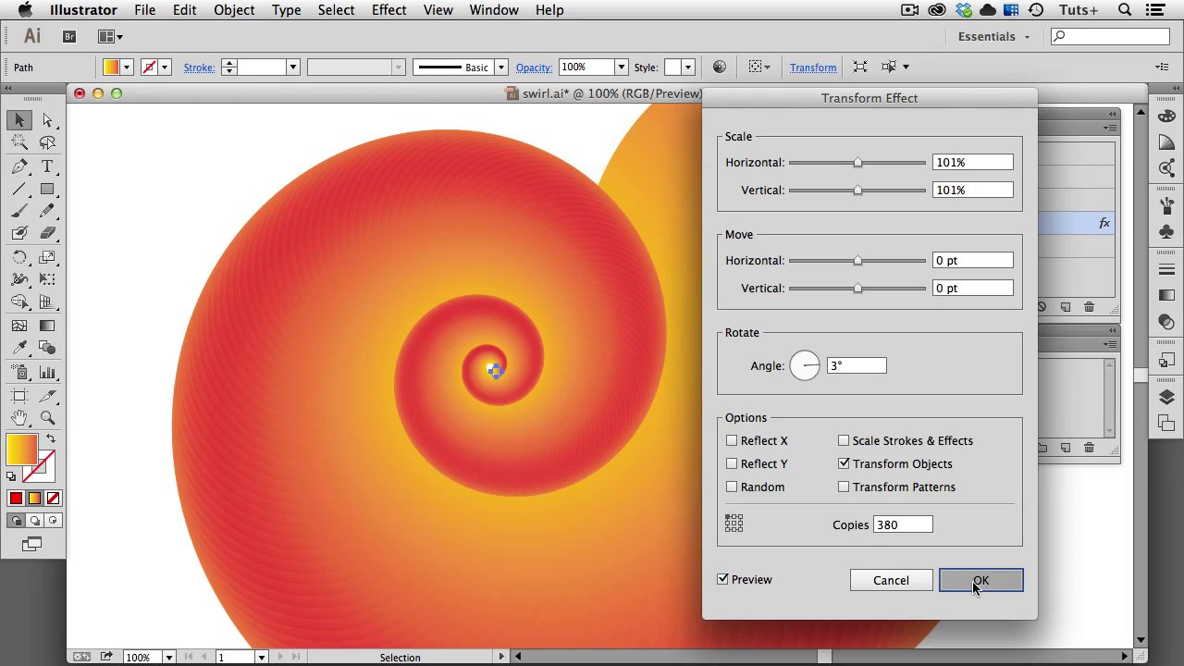
{"action": "key", "text": "super+minus"}
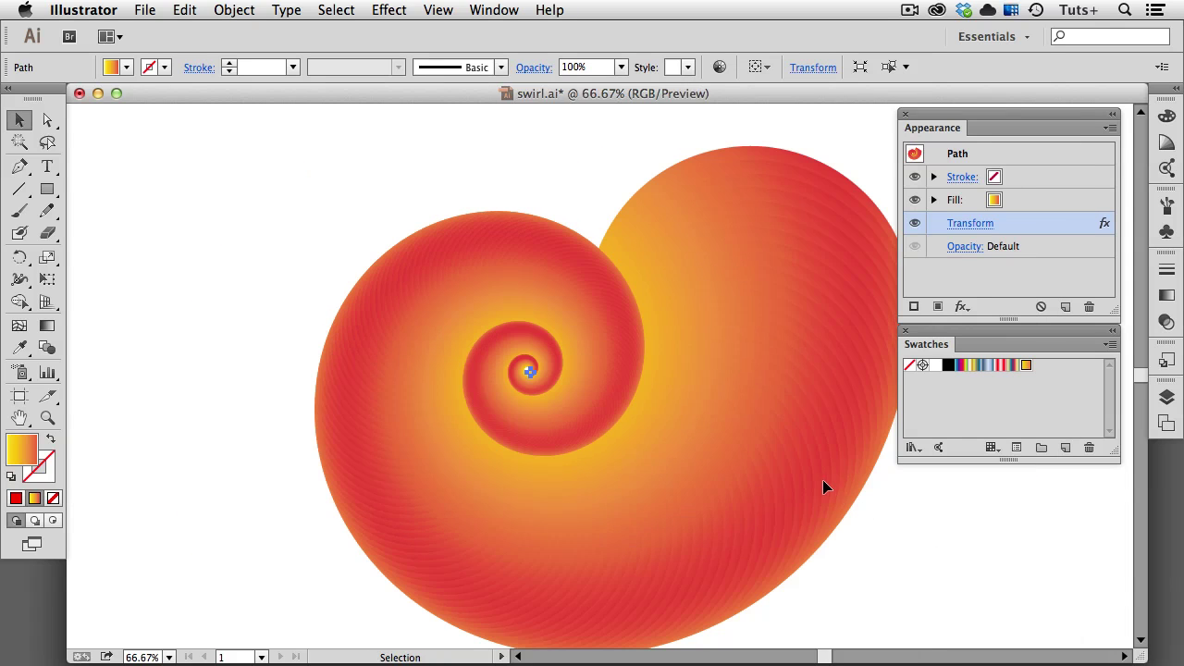
Step: Preview another Transform reference point that curls the shell leftward and mostly yellow
{"action": "left_click_drag", "start_coordinate": [792, 461], "coordinate": [747, 433]}
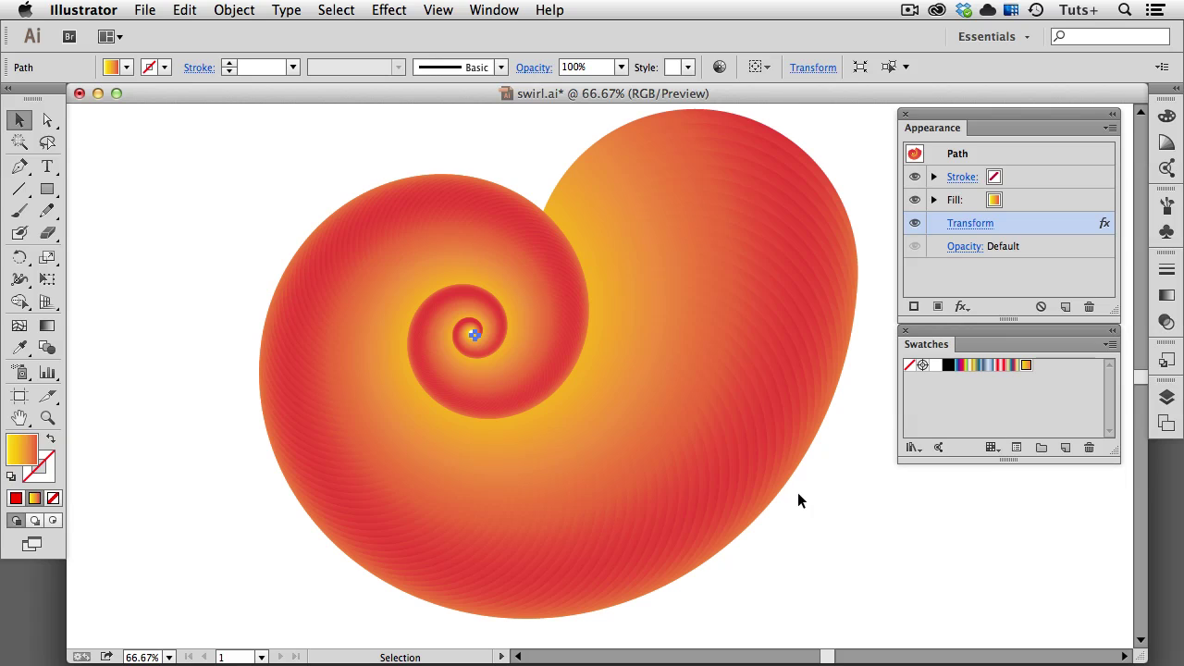
{"action": "left_click", "coordinate": [974, 227]}
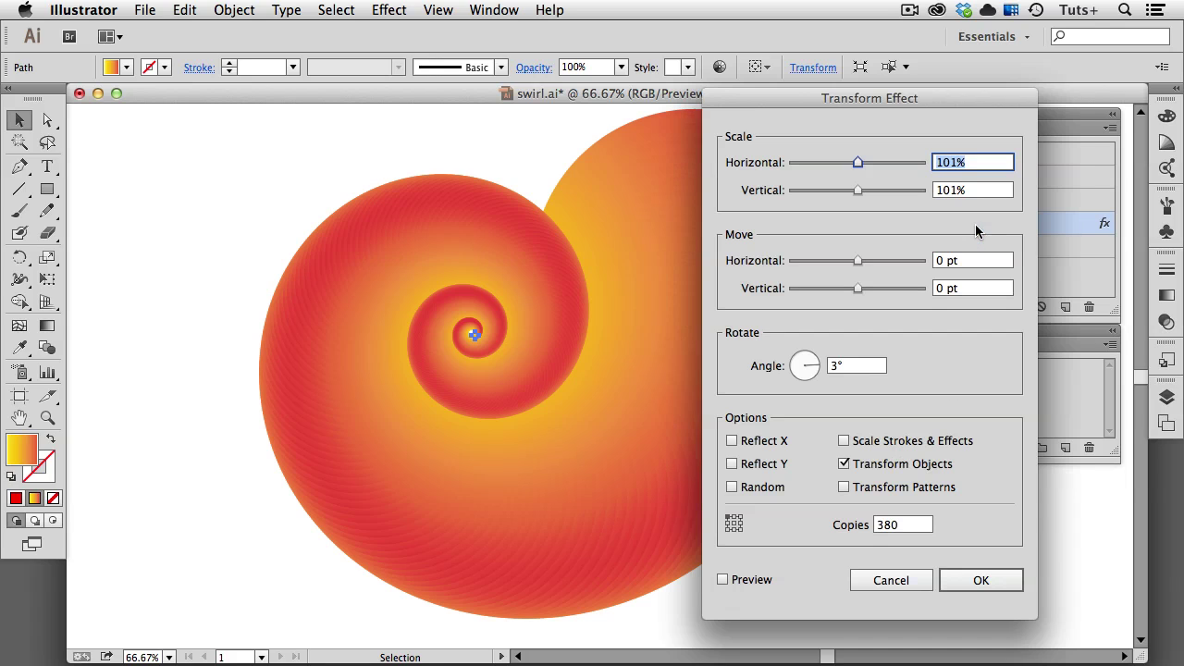
{"action": "left_click", "coordinate": [725, 580]}
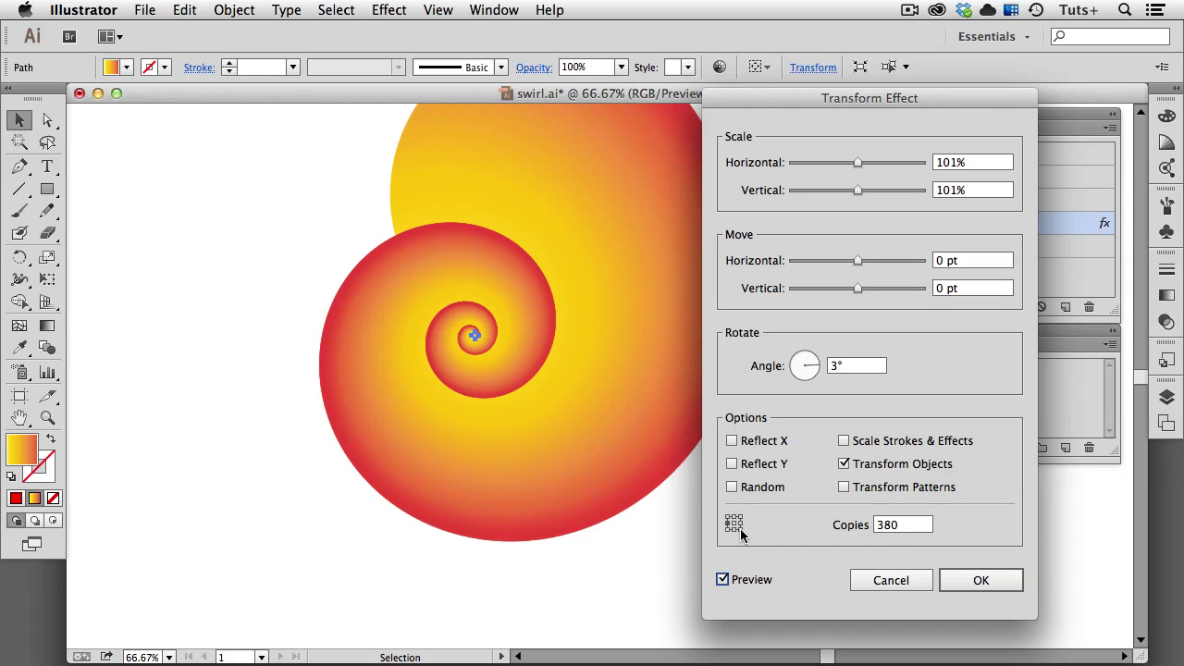
{"action": "left_click", "coordinate": [741, 533]}
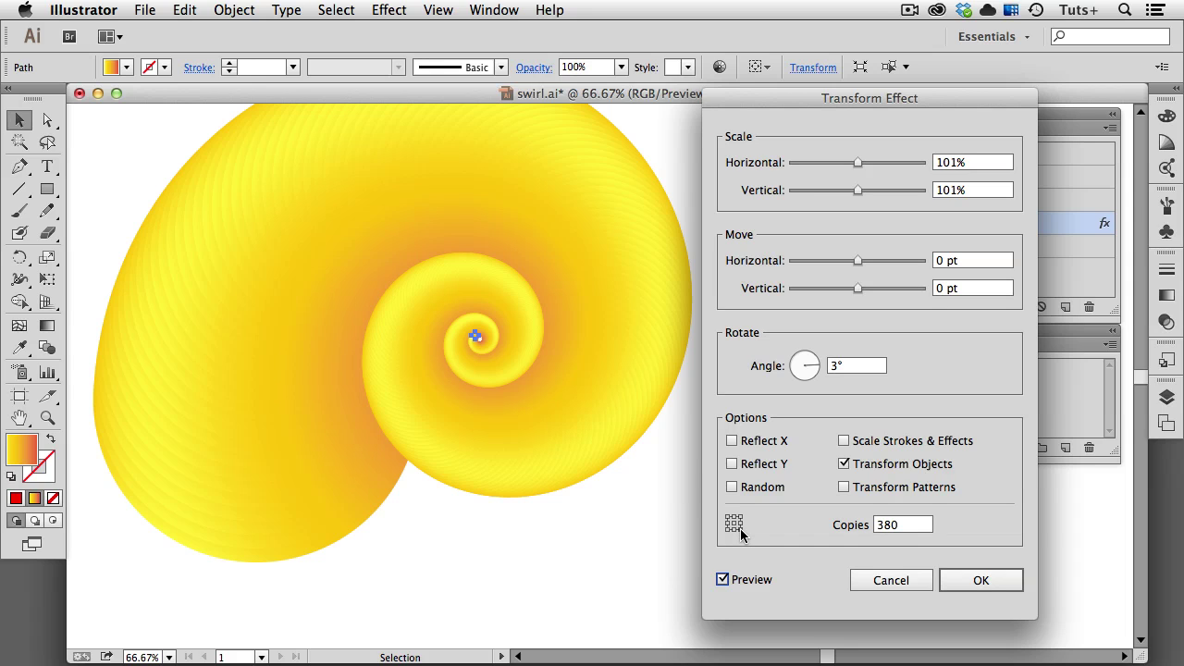